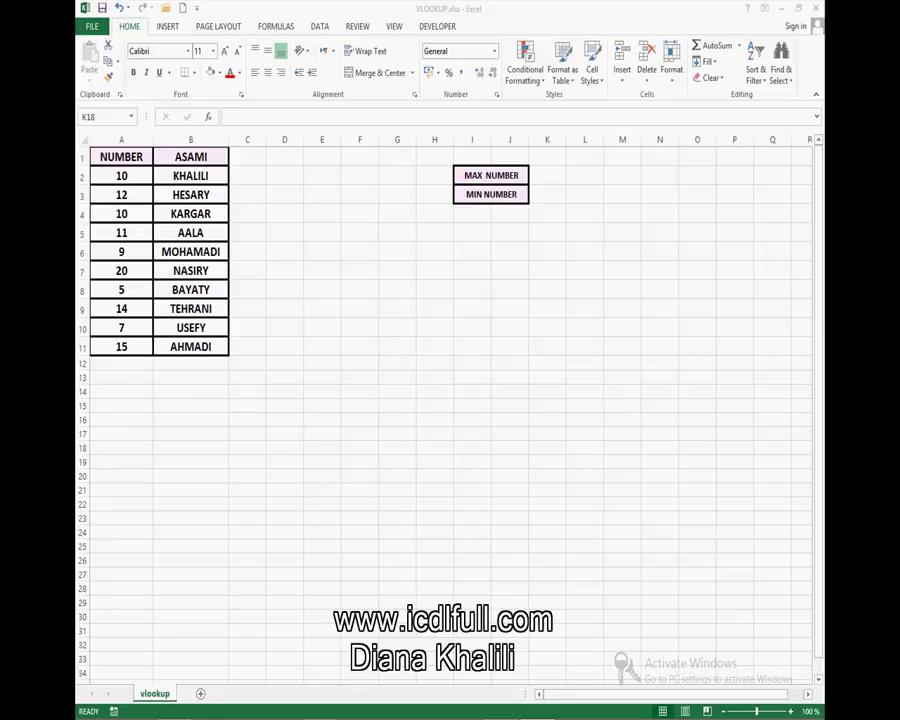
Look over the empty K2 and K3 summary cells and bring up the FORMULAS ribbon.
left_click(547, 175)
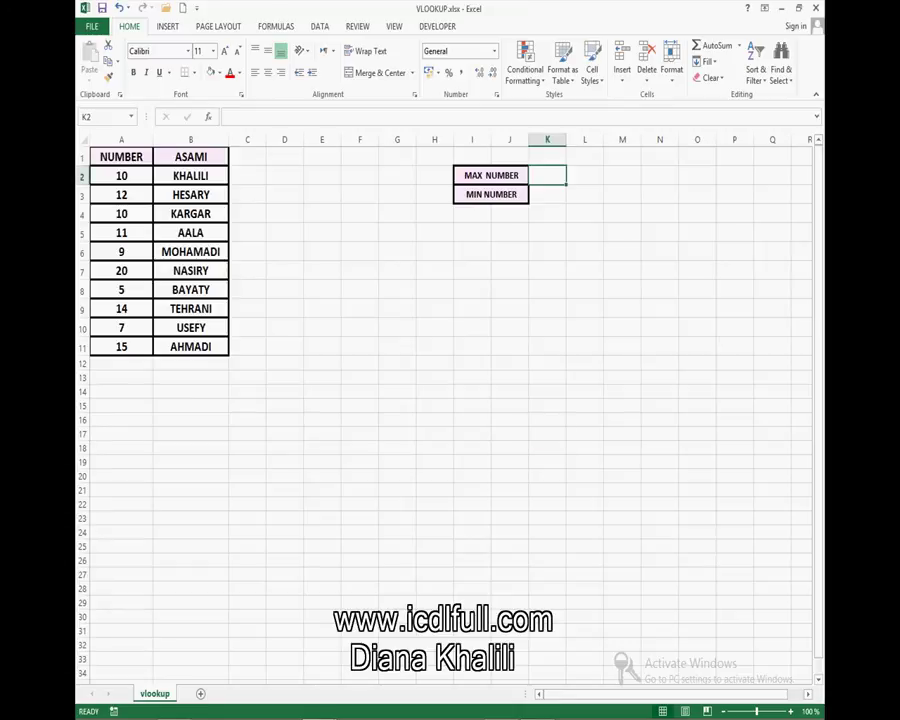
left_click(547, 194)
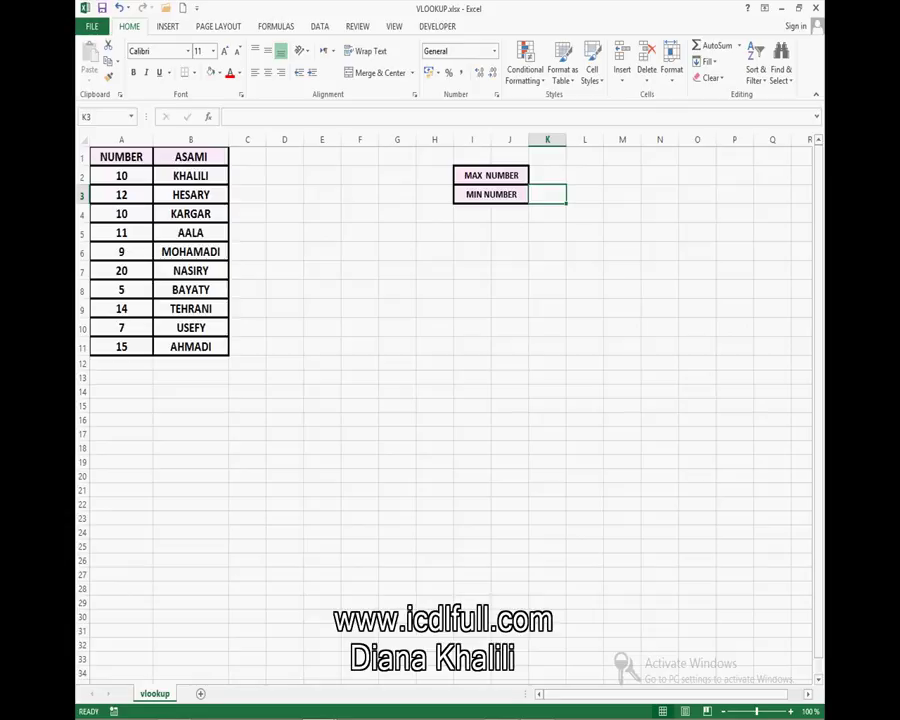
left_click(359, 346)
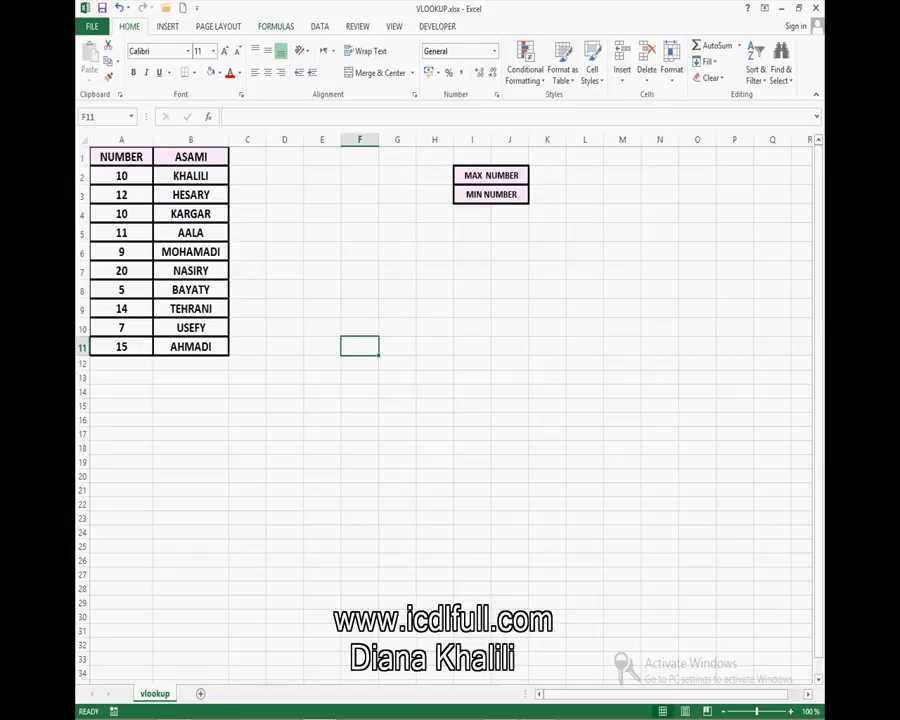
left_click(275, 26)
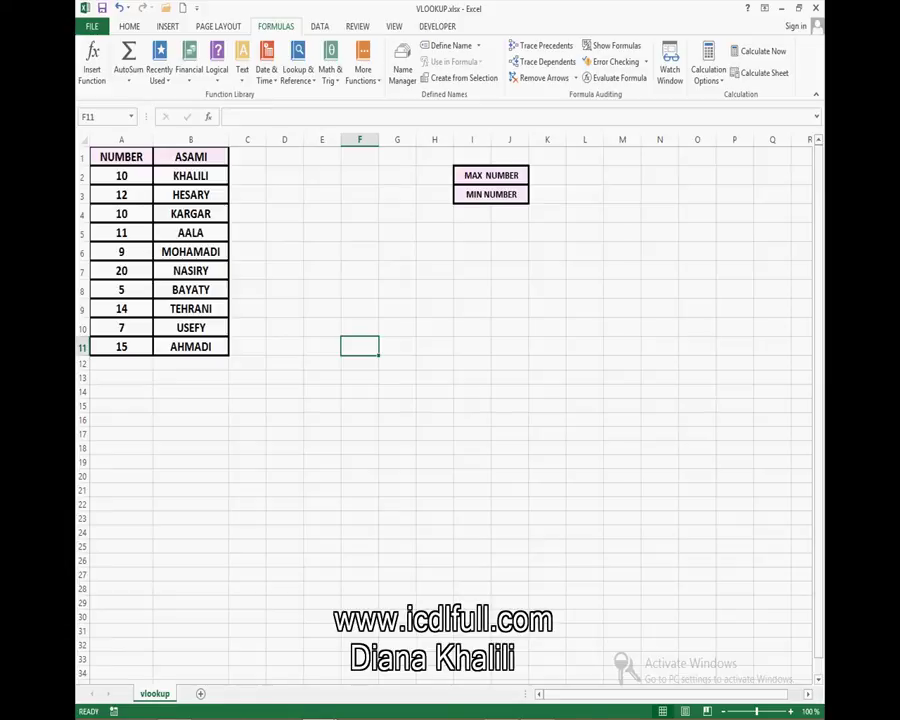
Enter =MAX(A2:A11) in K2 so it returns 20.
left_click(547, 175)
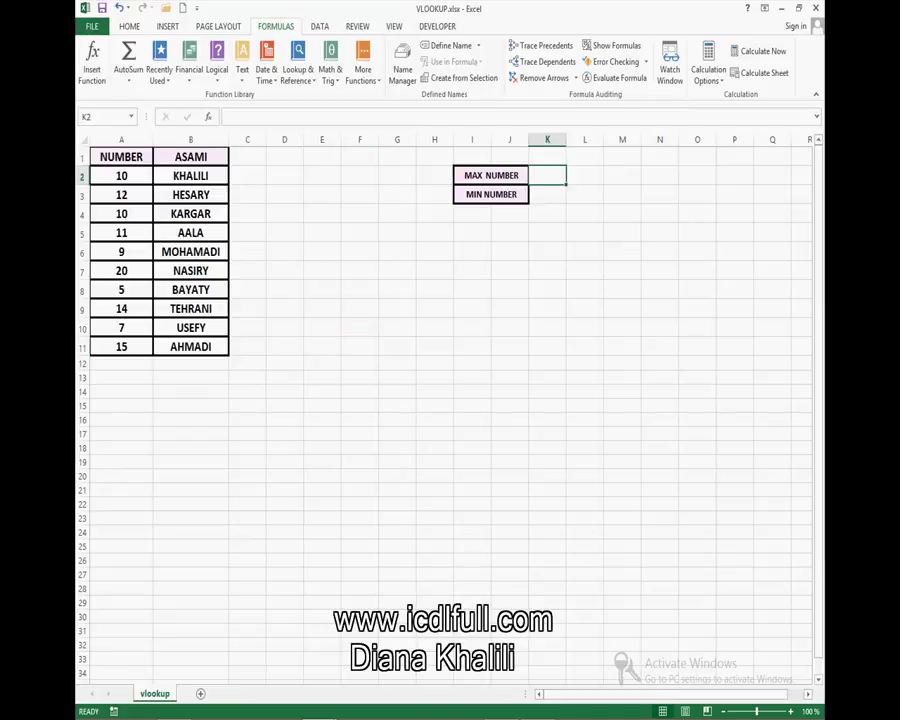
type("=MA")
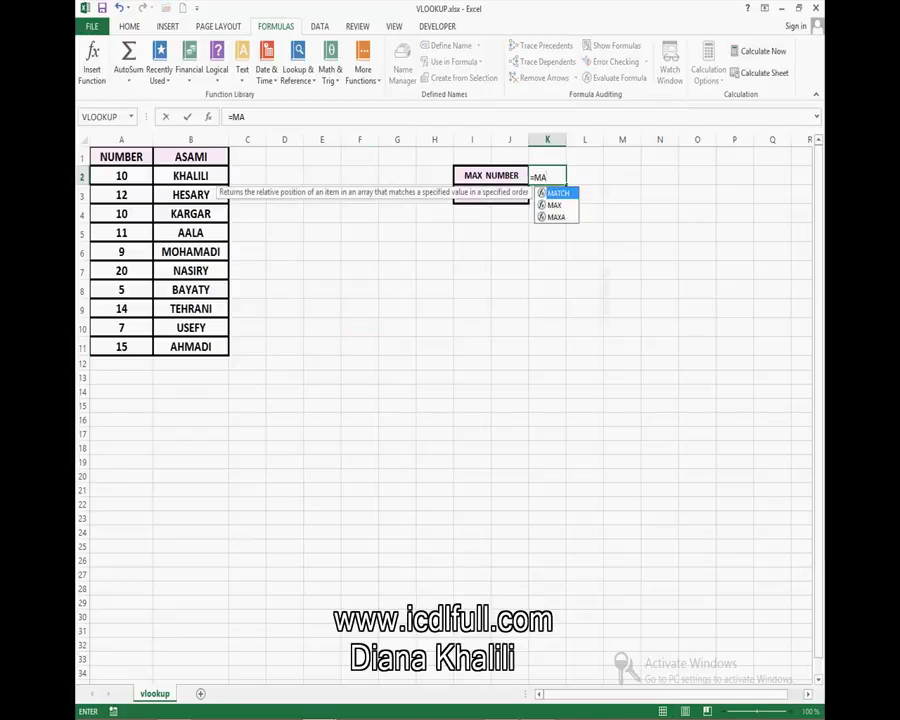
type("X(")
left_click_drag(121, 176, 121, 350)
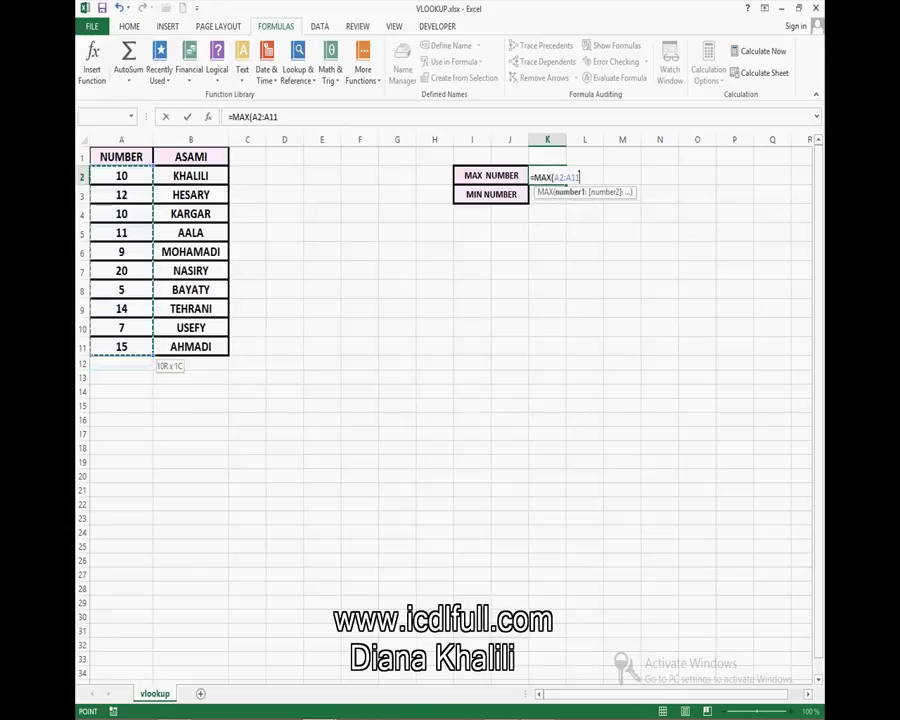
key("Return")
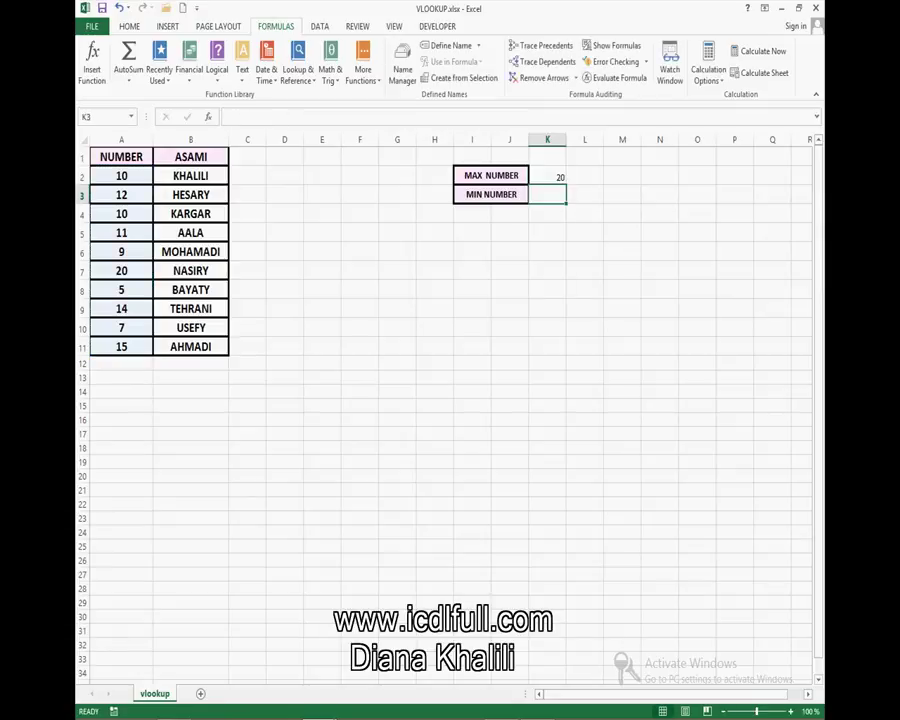
Enter =MIN(A2:A11) in K3 so it returns 5, then select E12.
type("=")
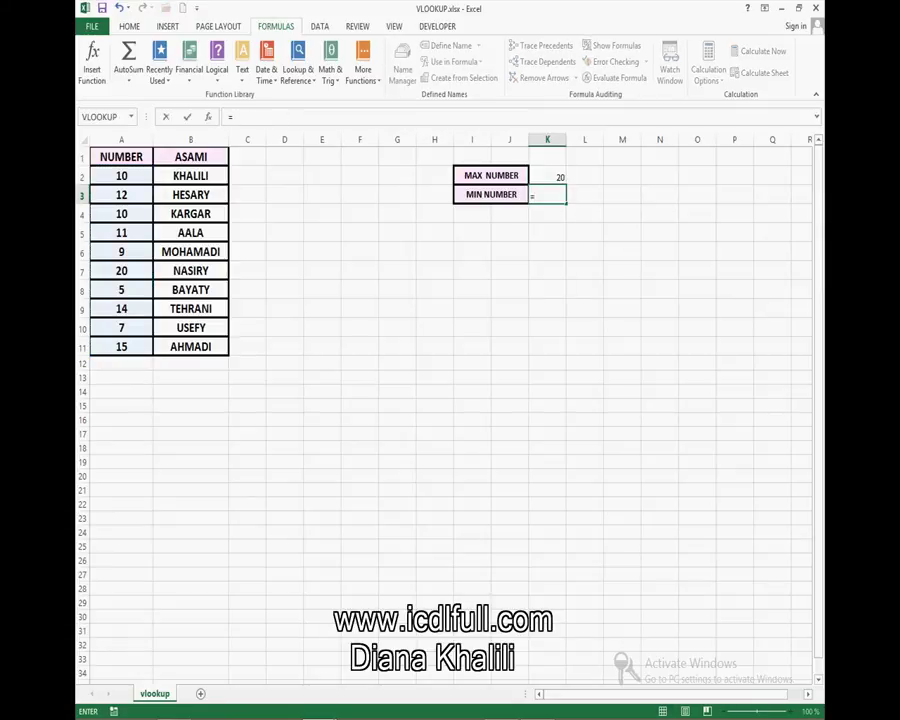
type("MIN(")
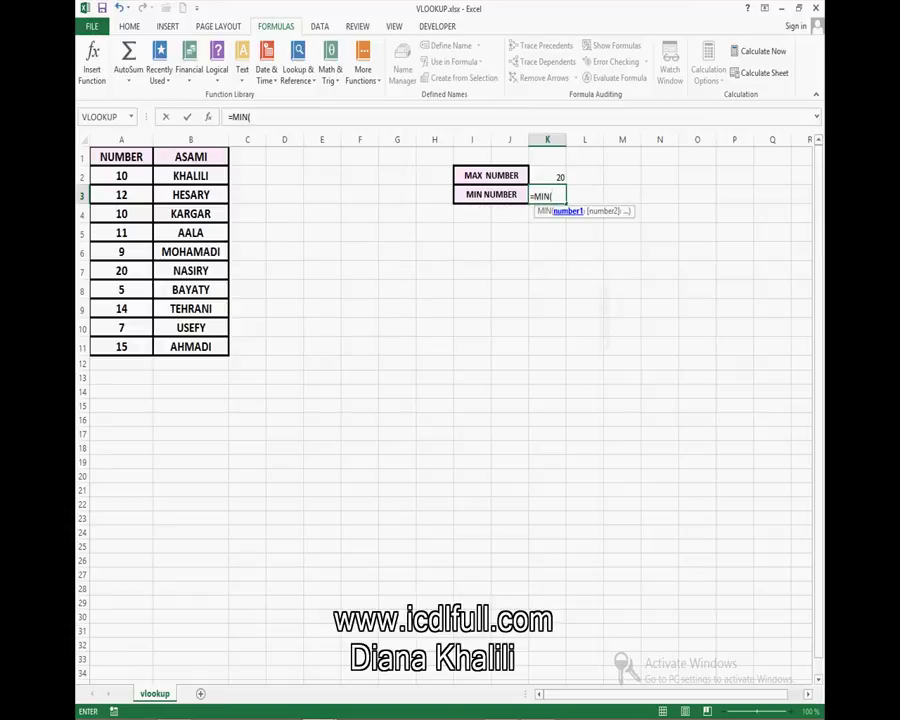
left_click_drag(121, 176, 170, 346)
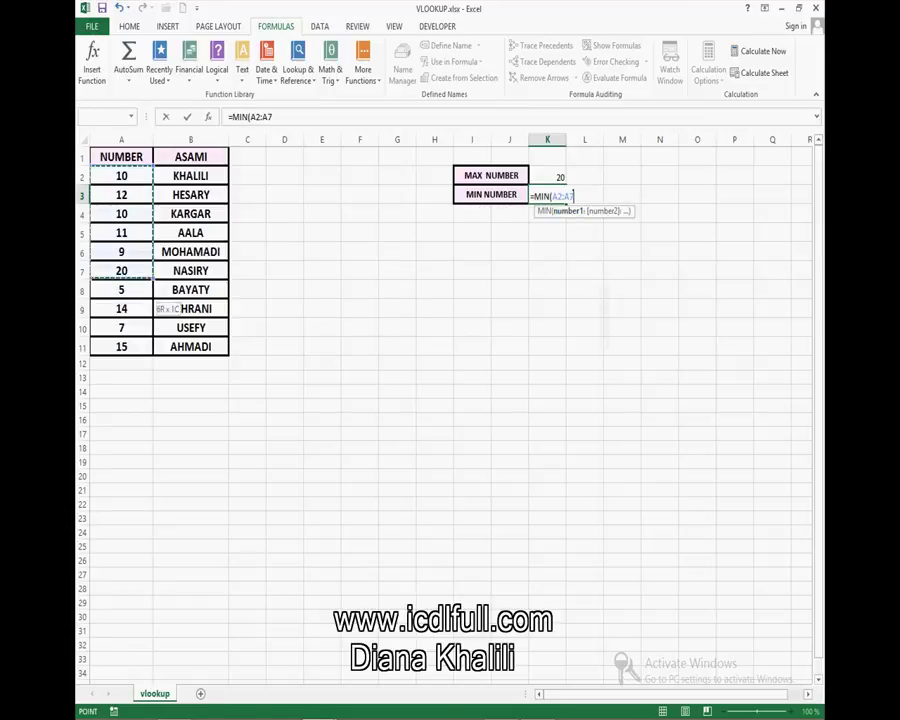
left_click_drag(121, 176, 140, 350)
type(")")
key("Return")
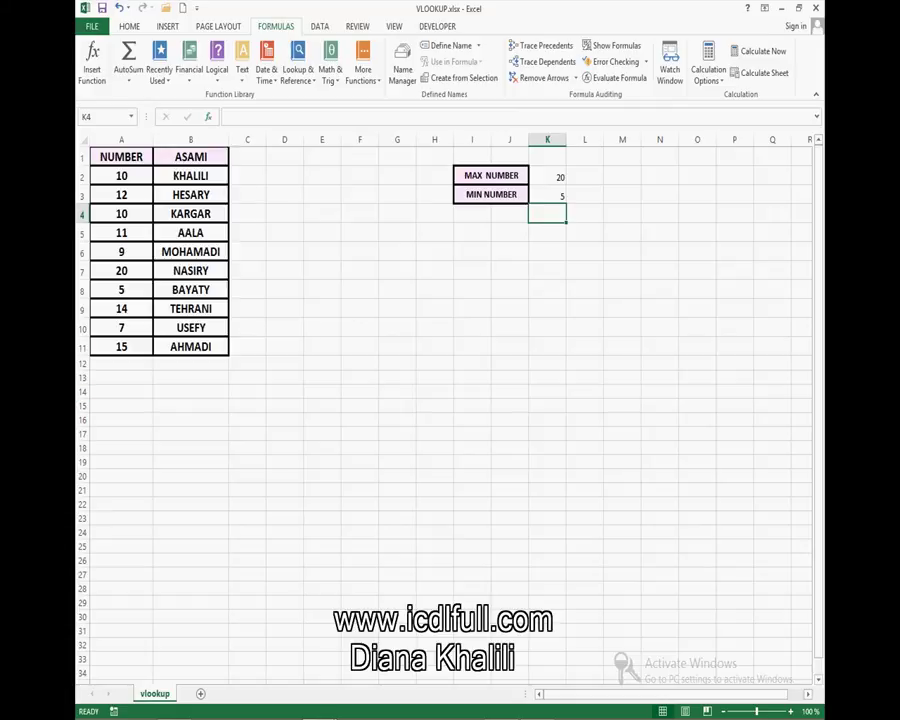
left_click(322, 363)
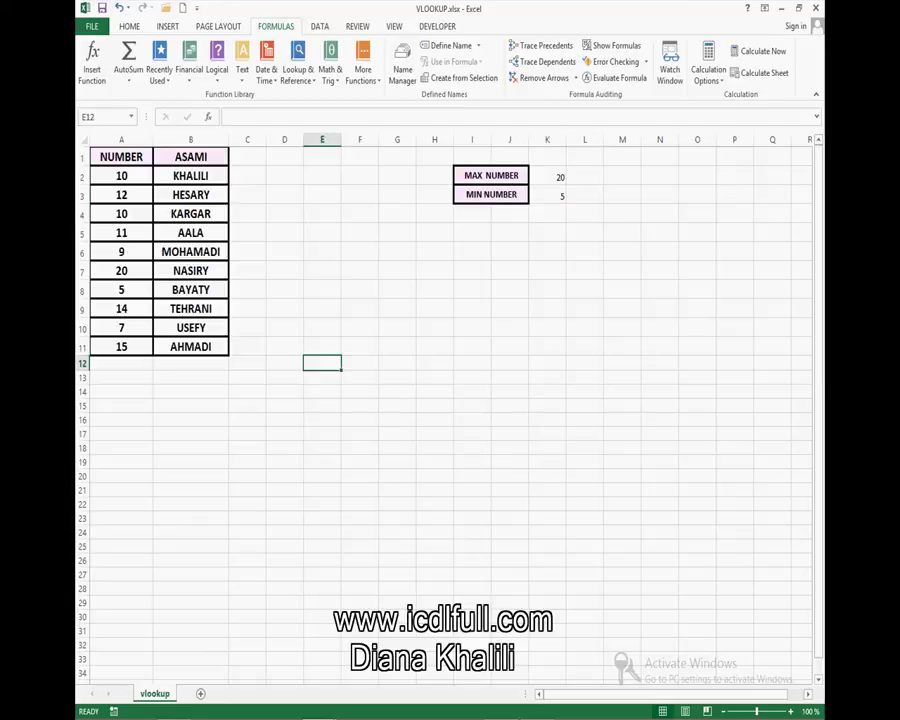
Insert =VLOOKUP(K2,A2:B11,2,FALSE) in E12 so it returns NASIRY.
key("shift+F3")
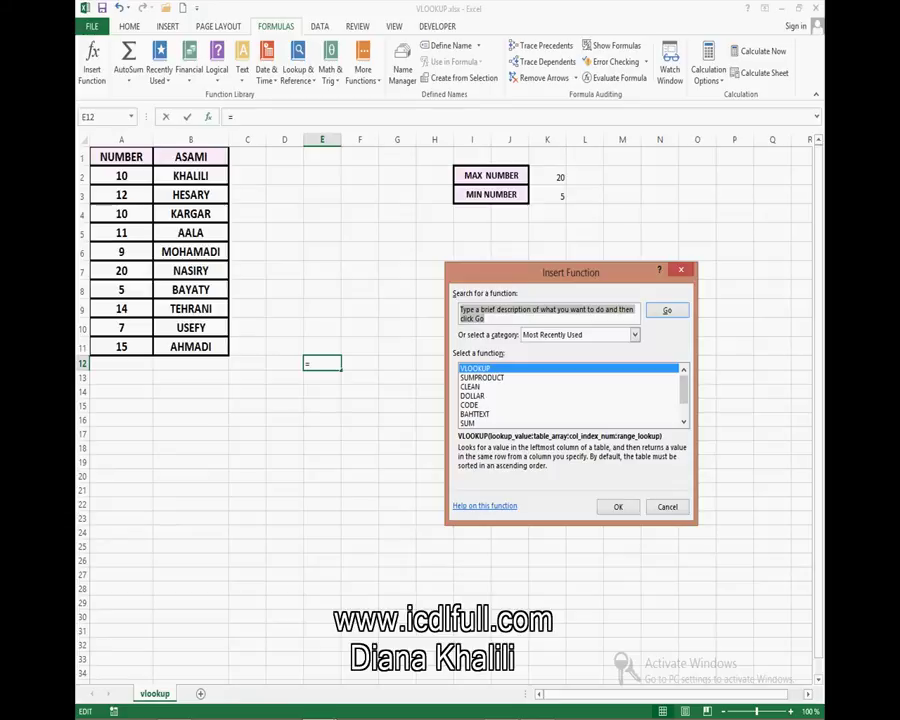
key("Return")
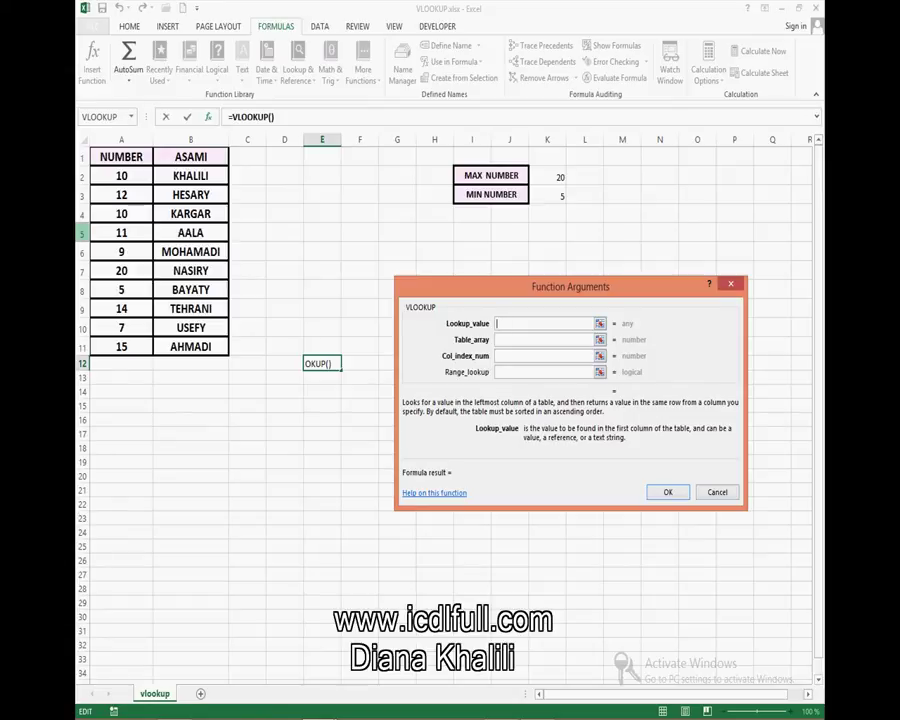
left_click(547, 176)
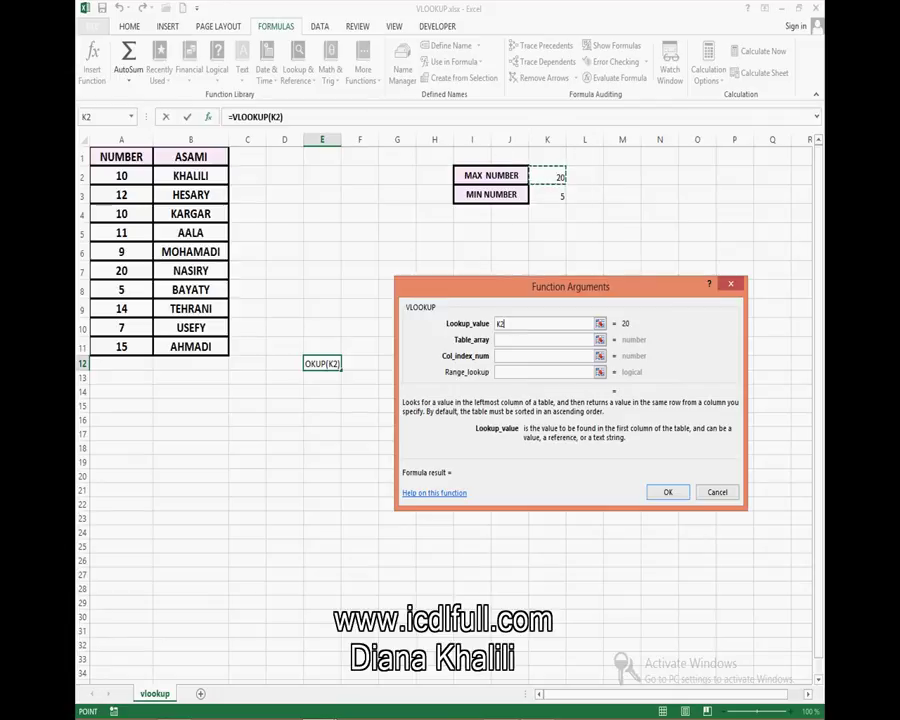
left_click(545, 339)
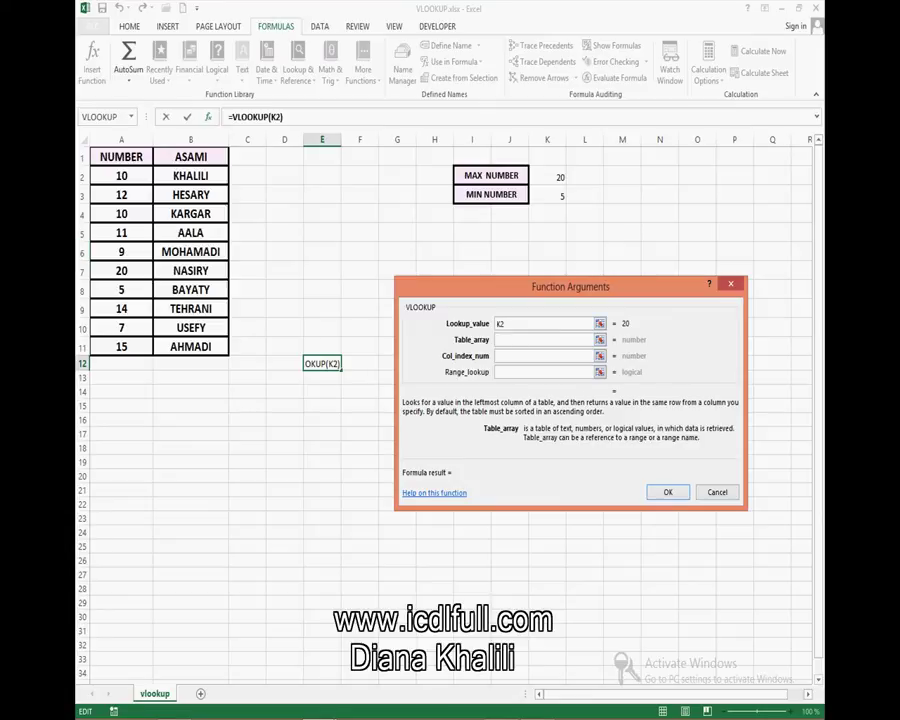
mouse_move(105, 176)
left_mouse_down()
mouse_move(185, 210)
mouse_move(188, 347)
left_mouse_up()
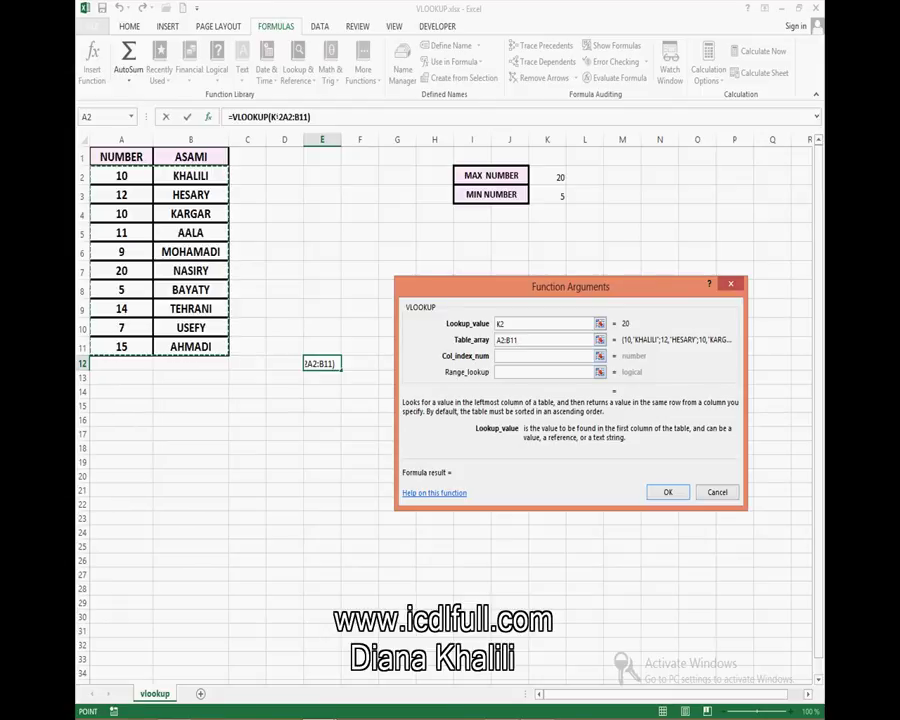
left_click(497, 355)
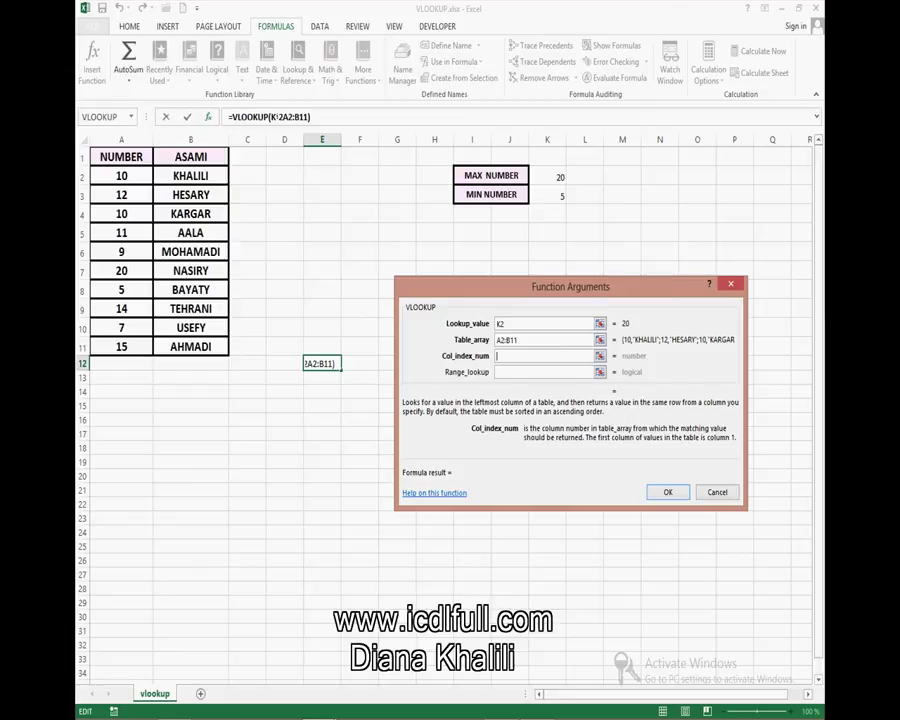
type("2")
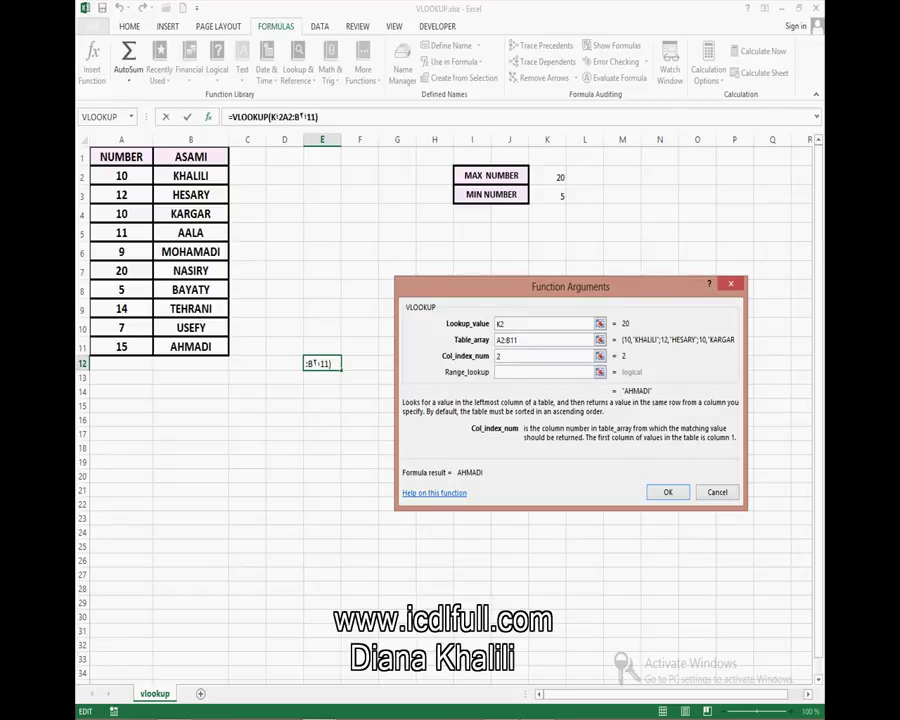
left_click(545, 371)
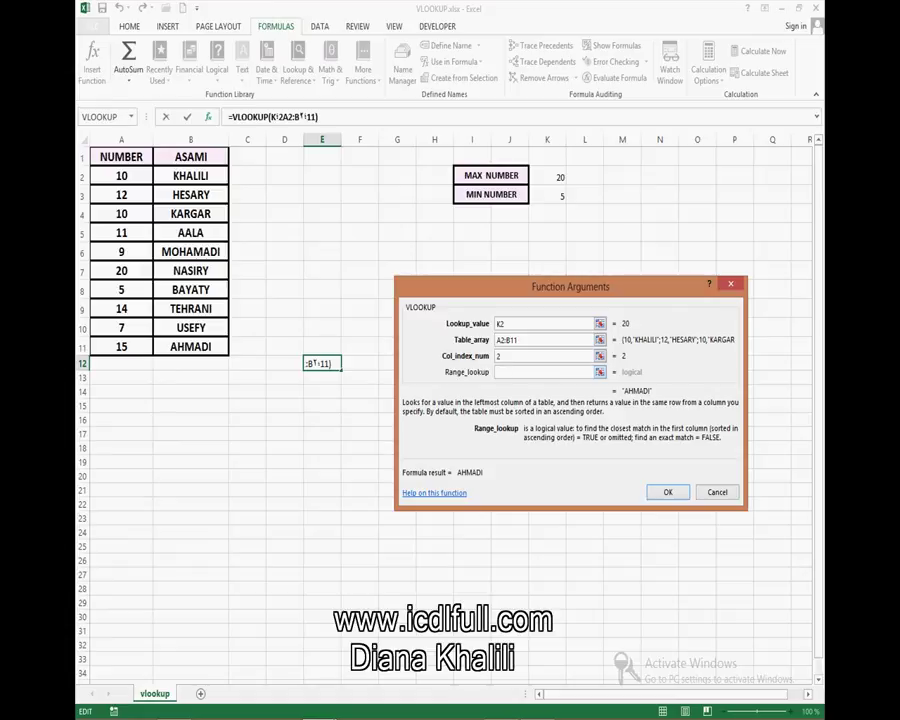
type("FALS")
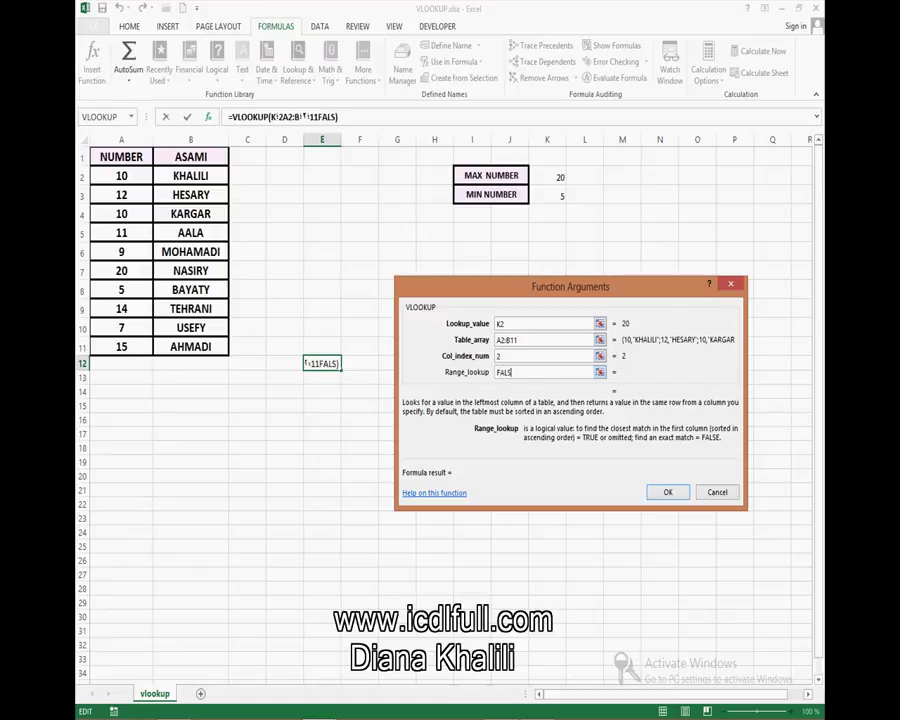
type("E")
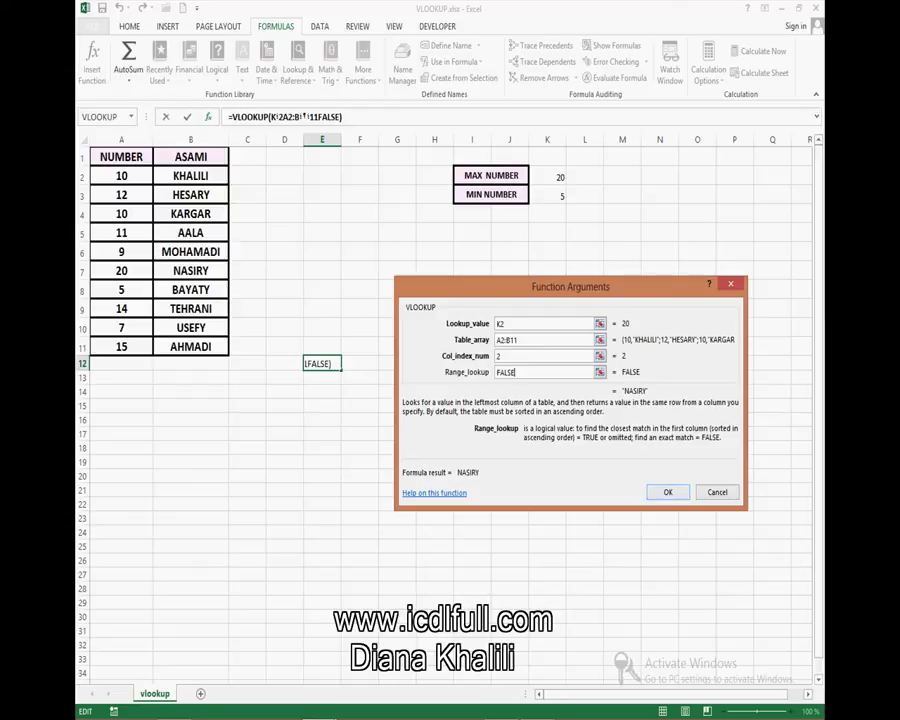
key("Return")
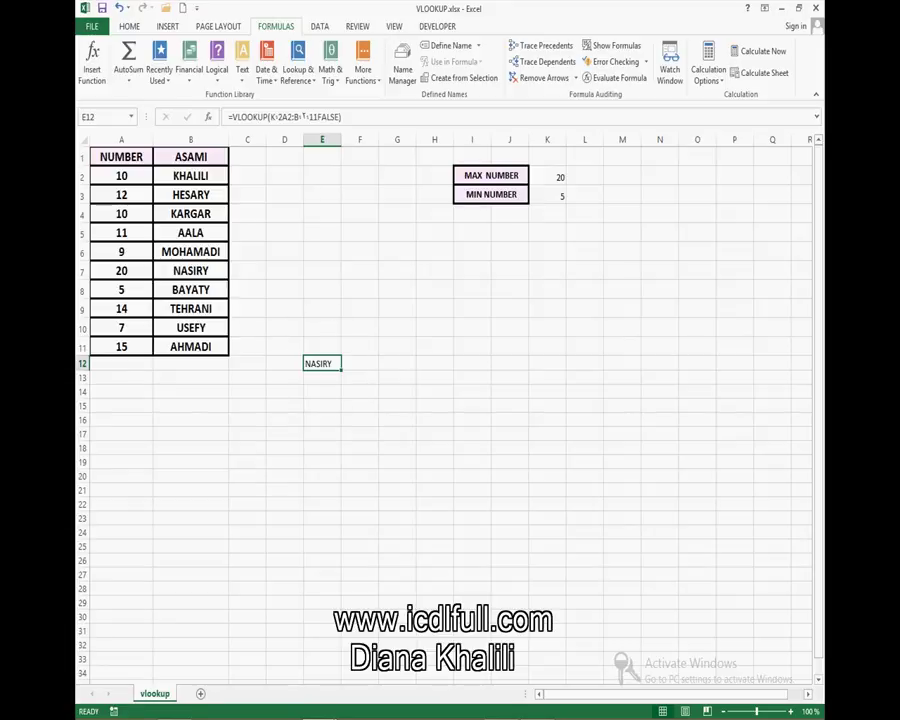
Check the NASIRY row, then start a new function in E13 with Shift+F3.
left_click(121, 270)
left_click(190, 270)
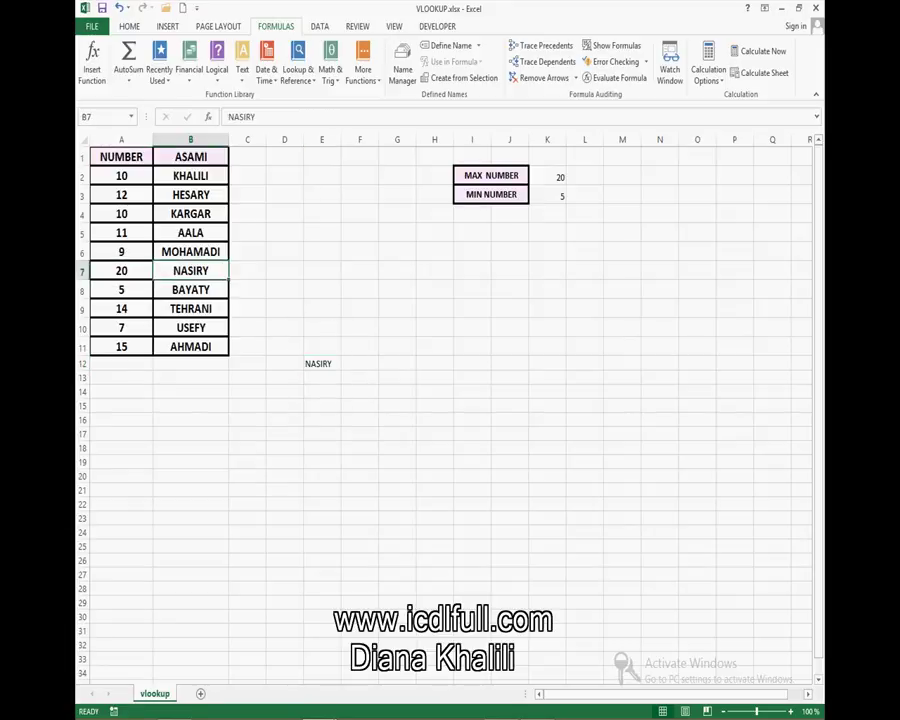
left_click(322, 377)
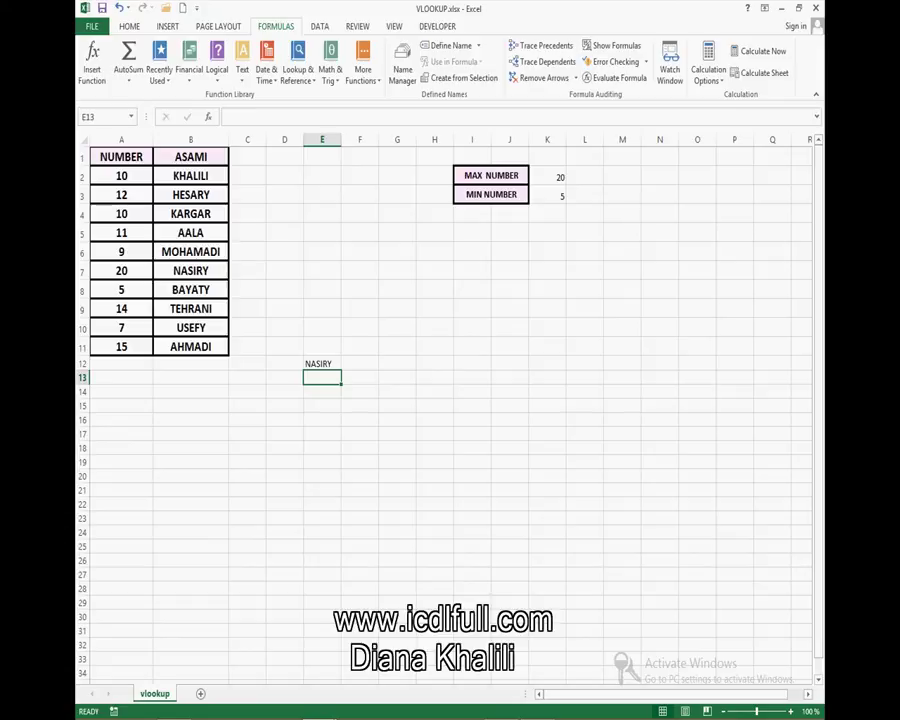
key("shift+F3")
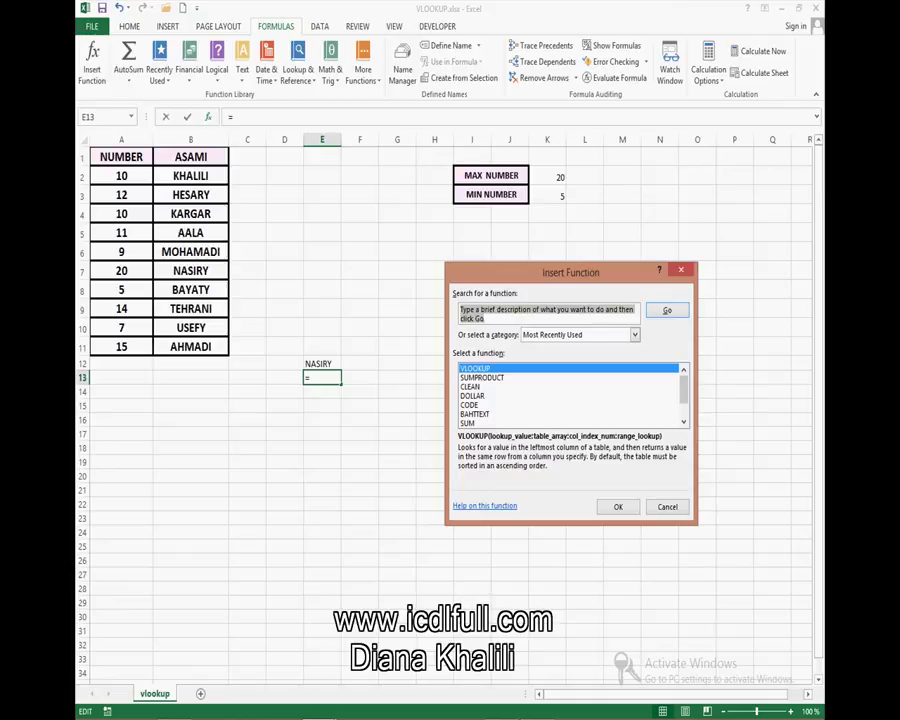
Build =VLOOKUP(MIN(A2:A11),A2:B11,2,FALSE) in E13 so it returns BAYATY.
key("Return")
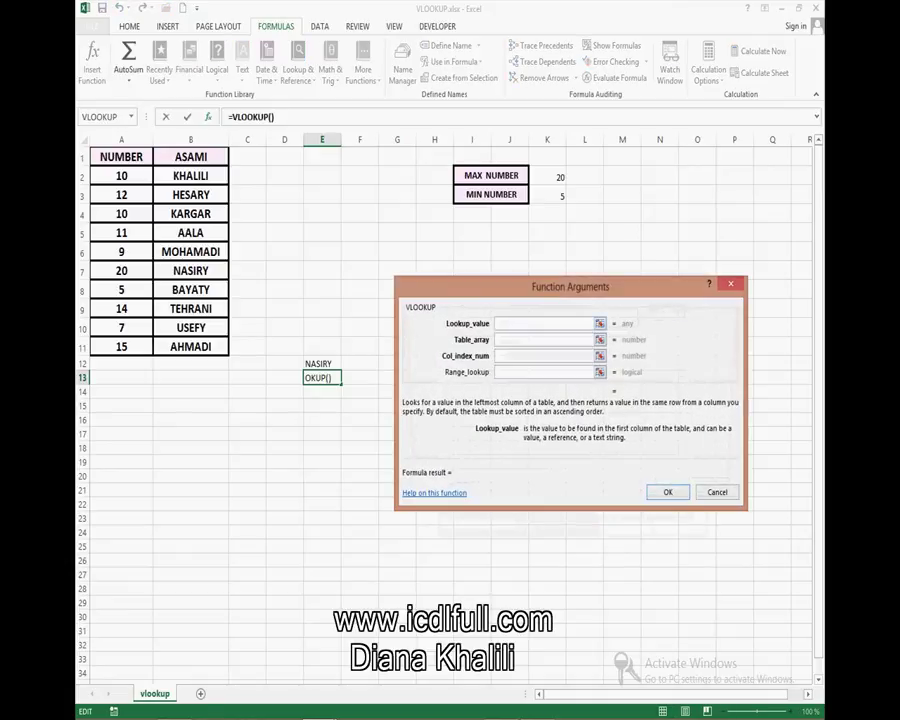
type("MIN(")
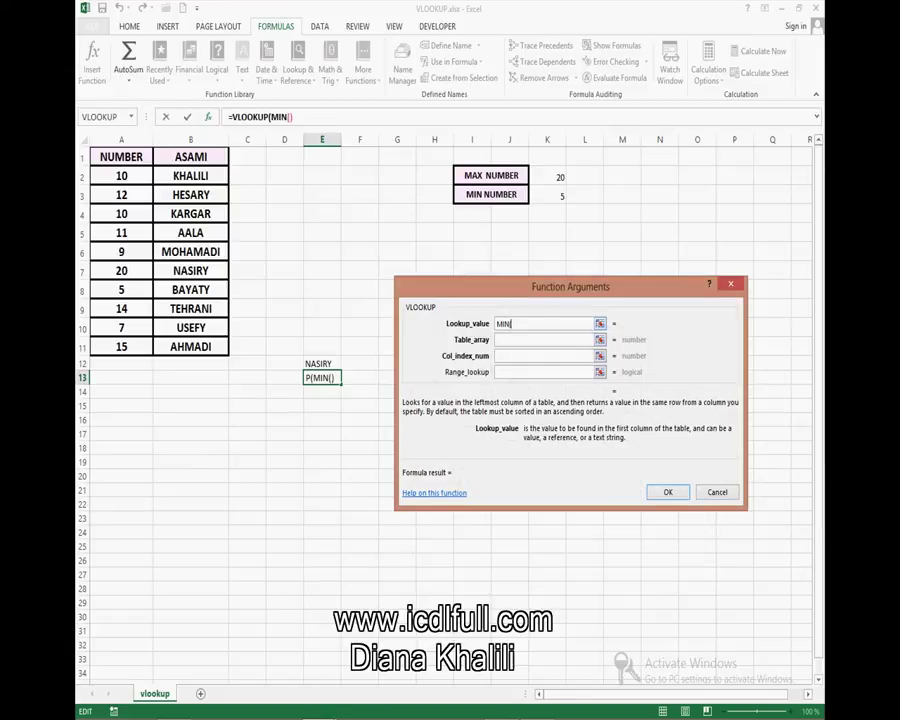
left_click_drag(121, 176, 121, 346)
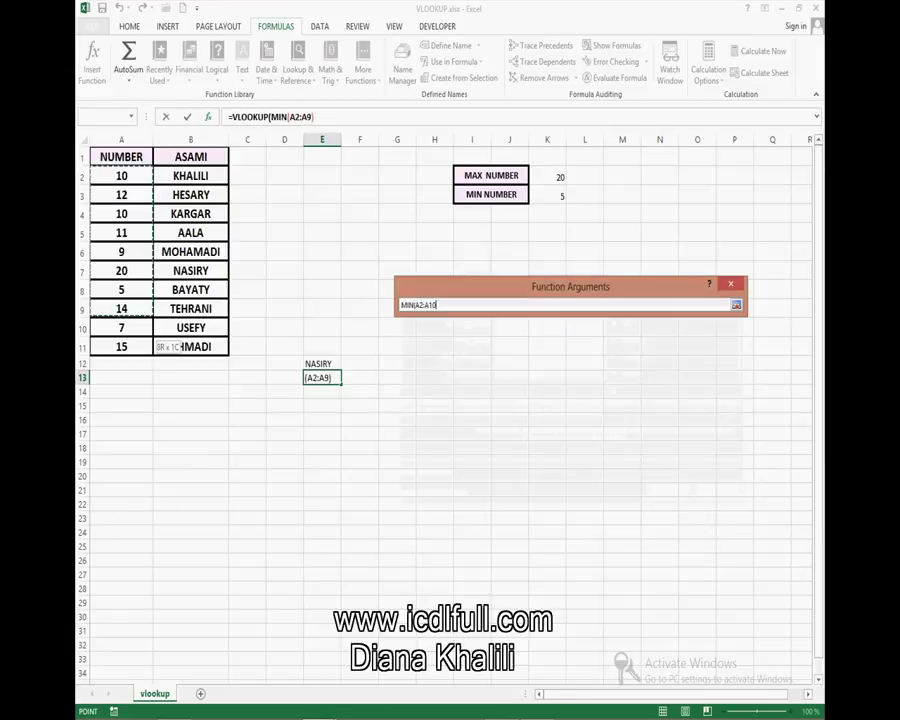
type(")")
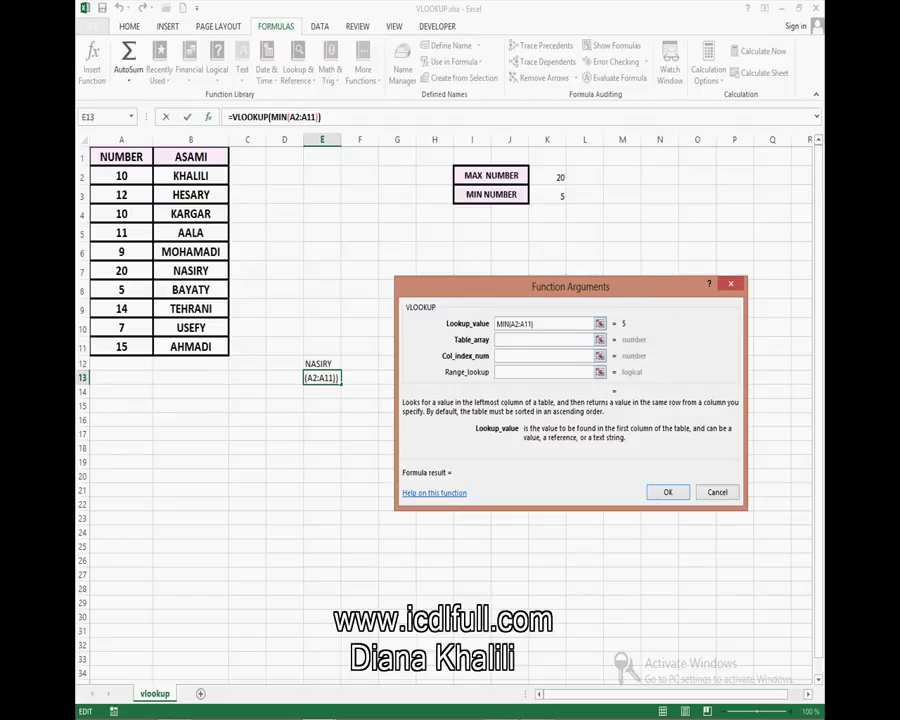
left_click(520, 340)
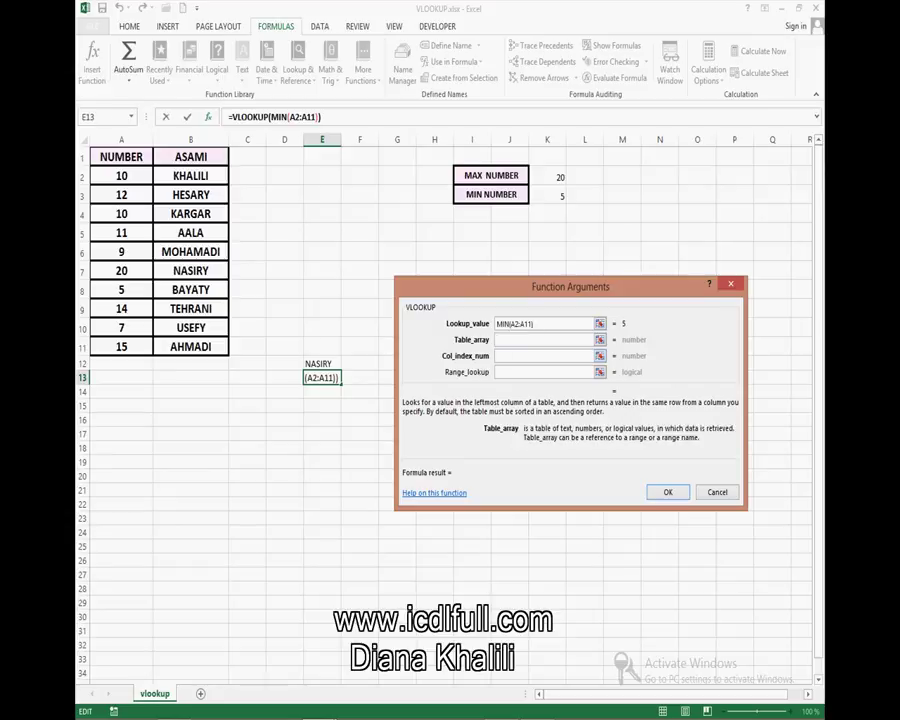
left_click_drag(121, 176, 190, 346)
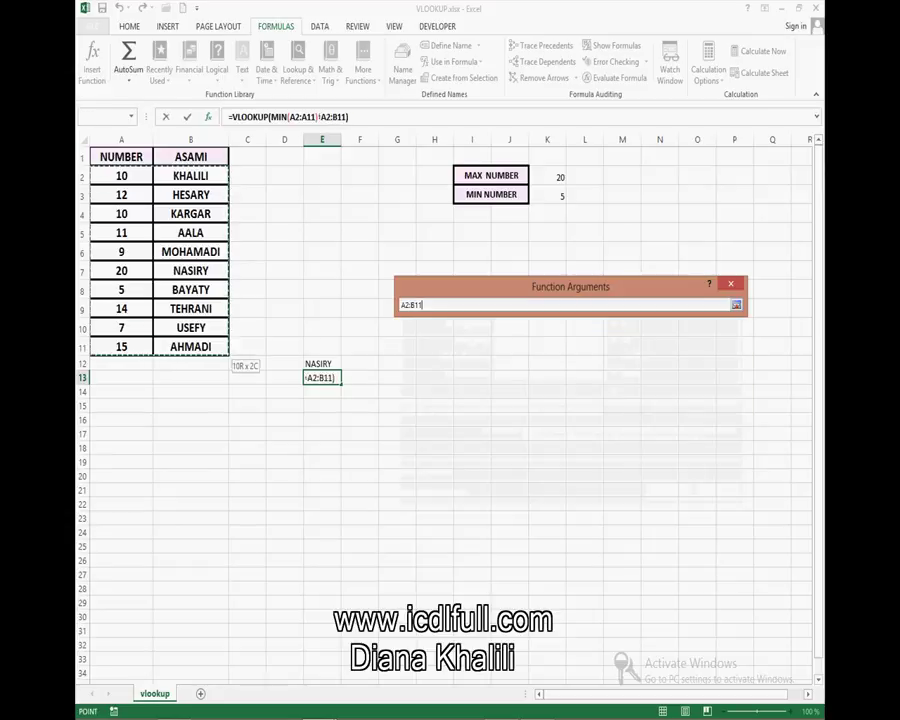
left_click(545, 356)
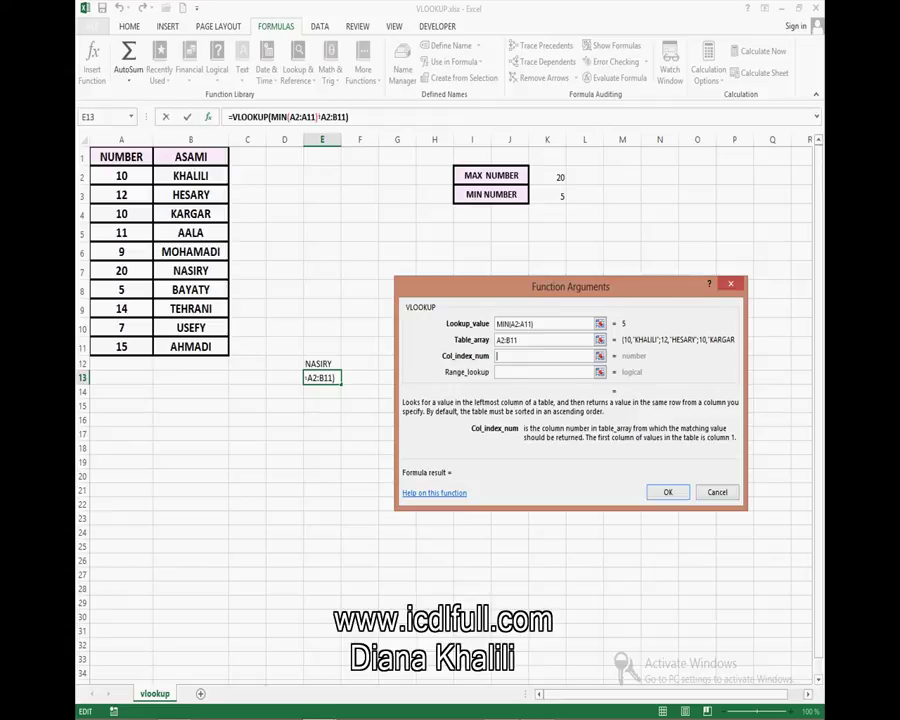
type("2")
left_click(545, 372)
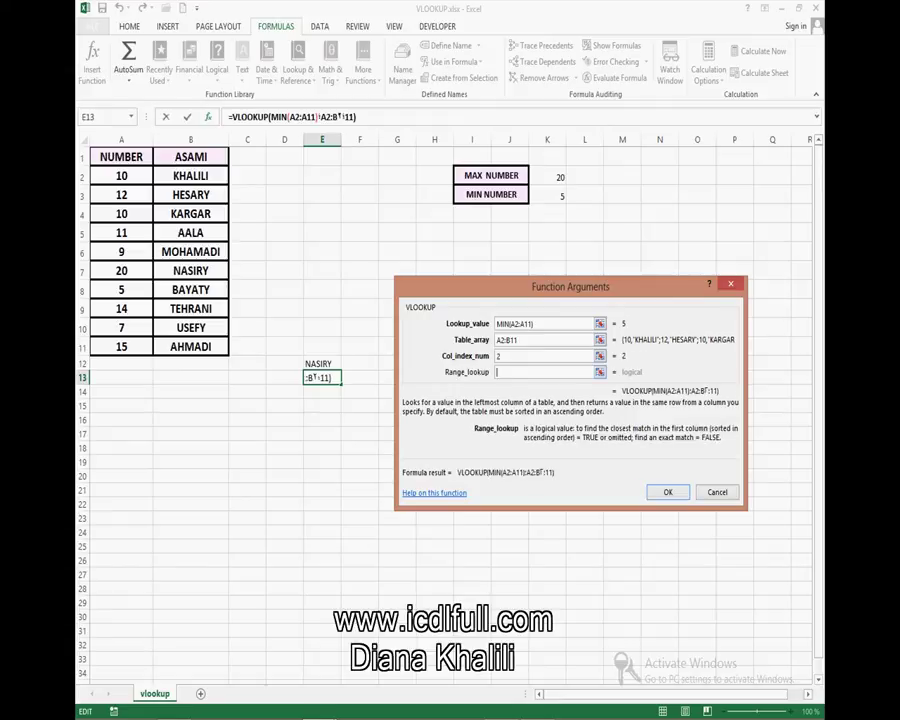
type("FALSE")
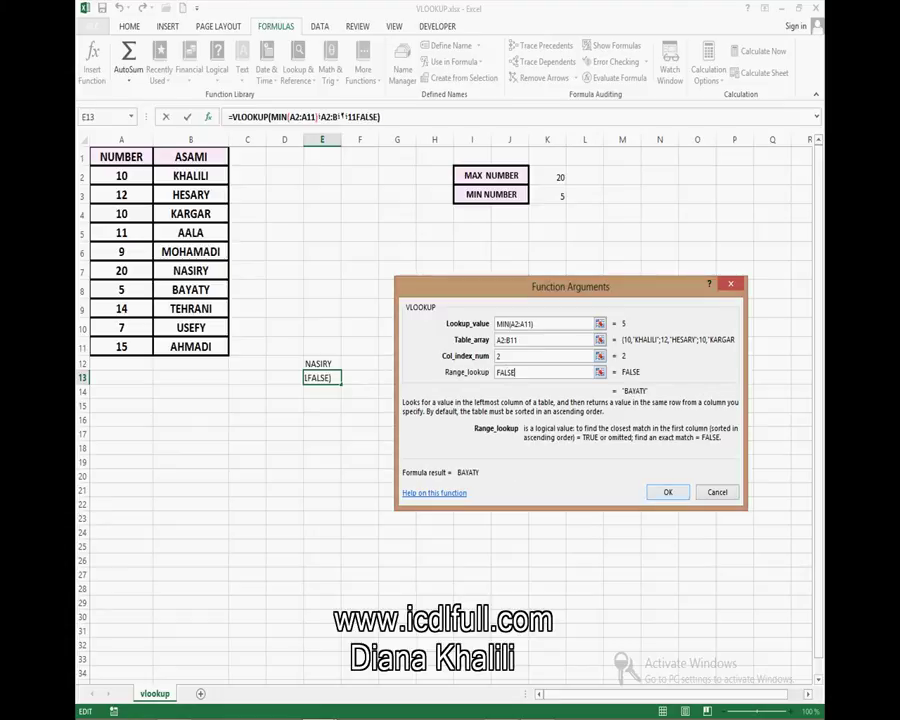
key("Return")
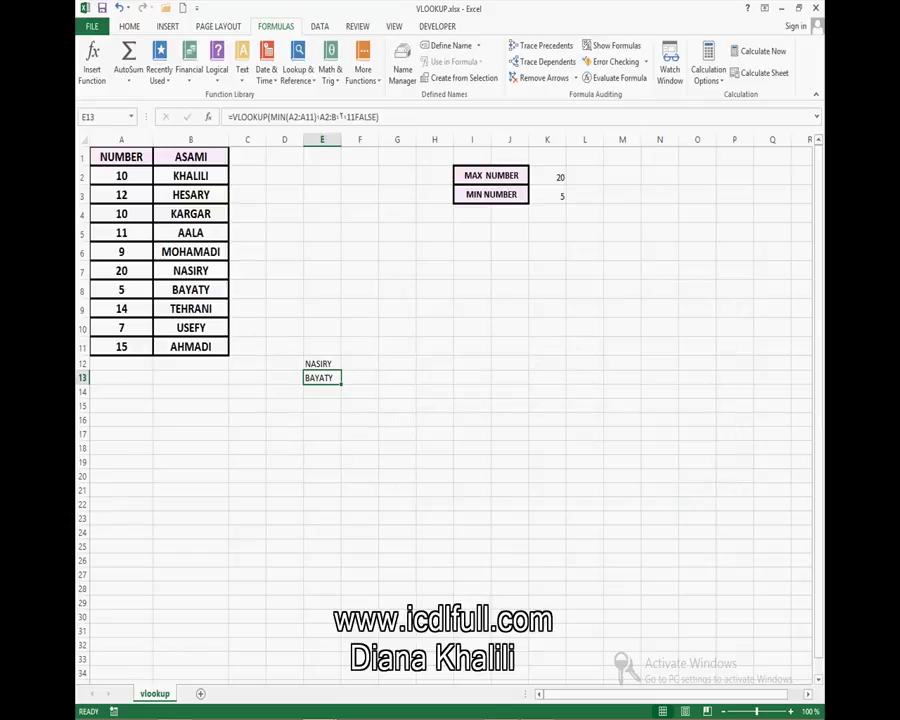
Verify the result against the BAYATY row in the table.
left_click(190, 289)
left_click(121, 289)
left_click(190, 289)
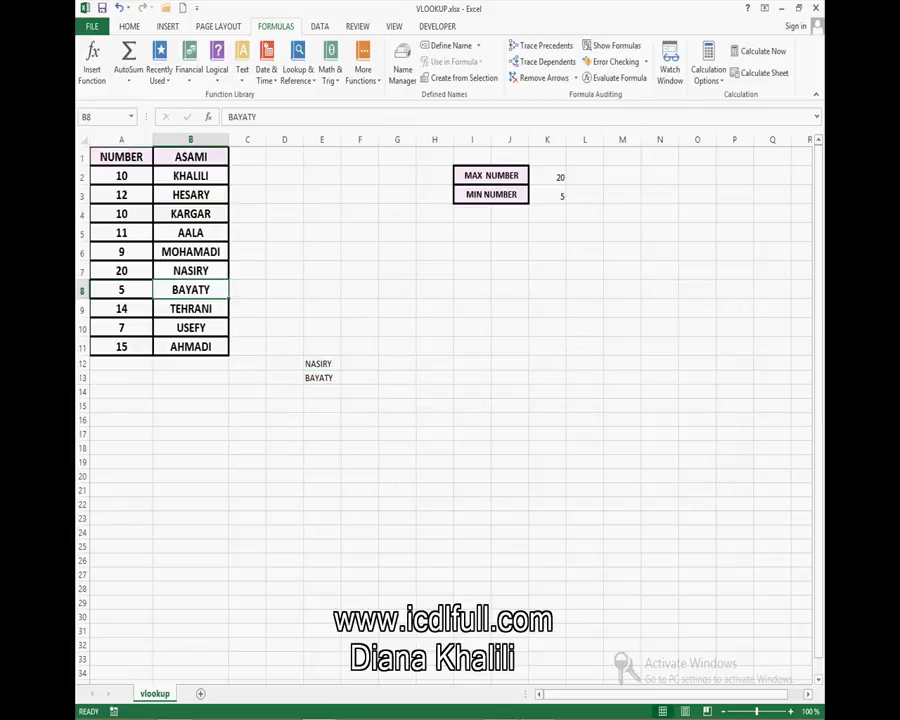